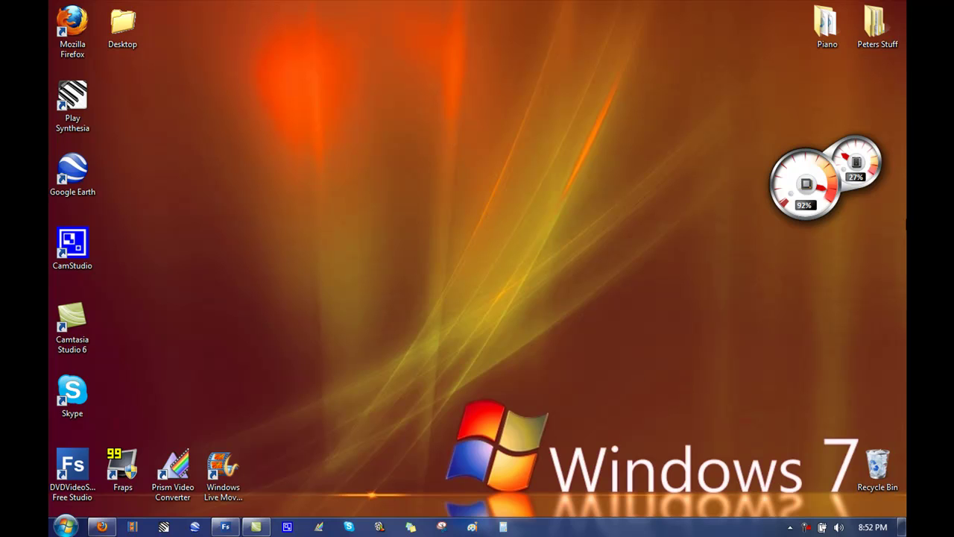
Switch to Firefox, search for "free studio" in a new tab and open the DVDVideoSoft Free Studio page
{"action": "left_click", "coordinate": [102, 526]}
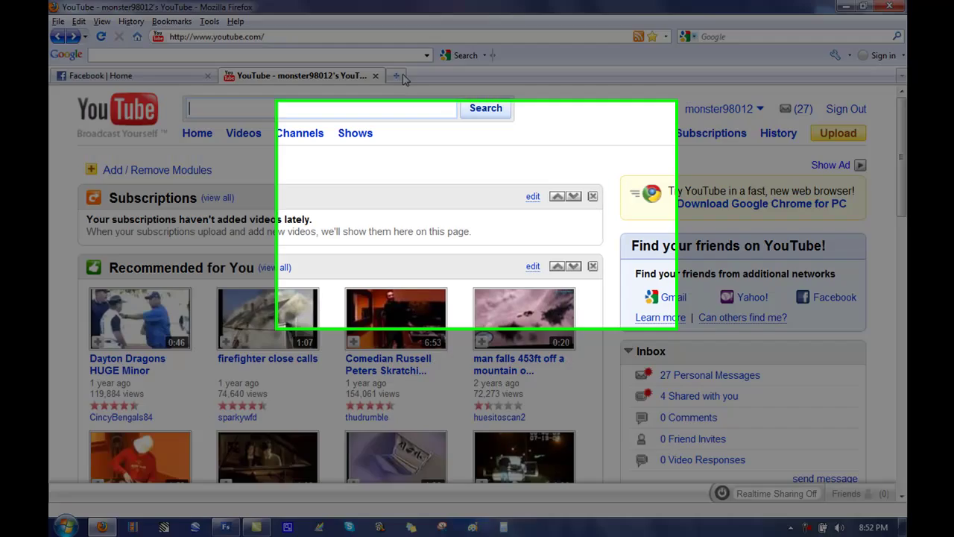
{"action": "left_click", "coordinate": [396, 75]}
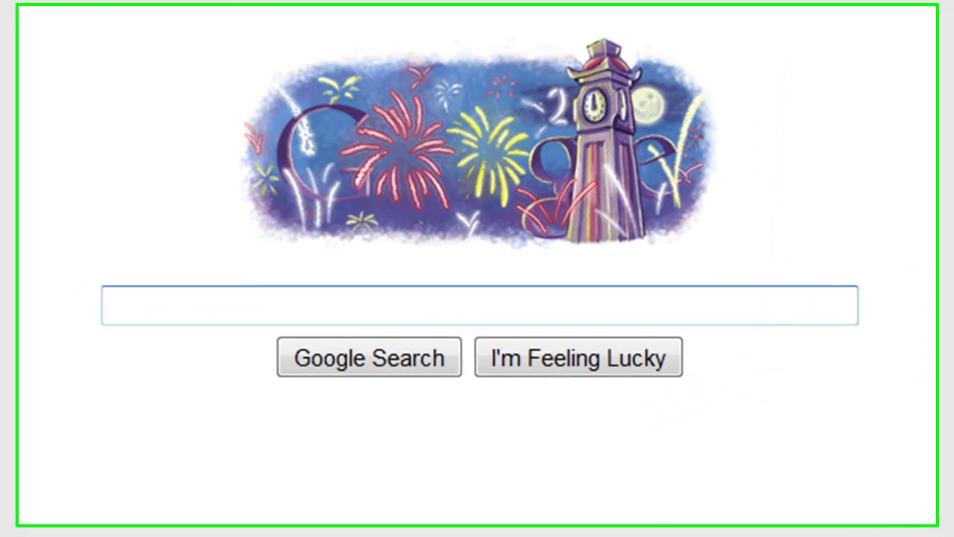
{"action": "type", "text": "free stud"}
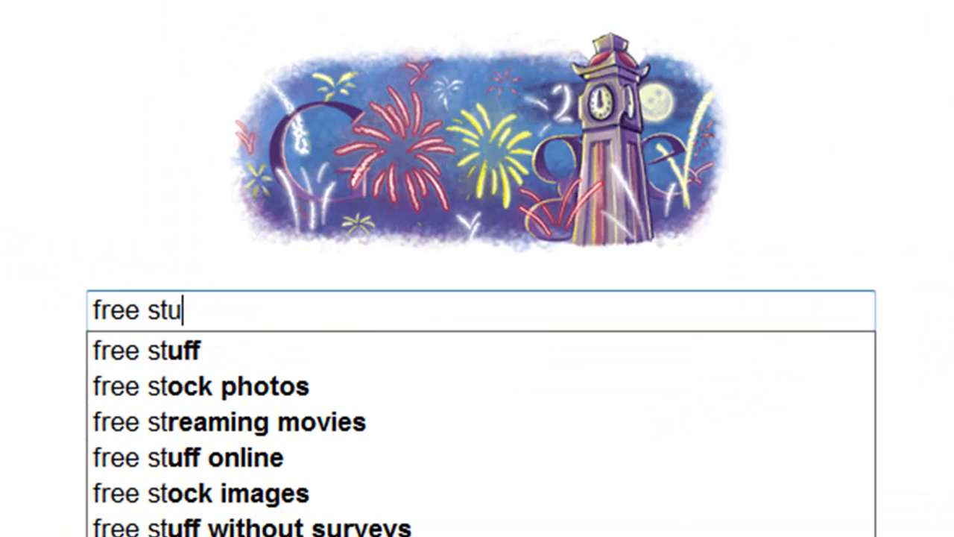
{"action": "type", "text": "io"}
{"action": "key", "text": "Return"}
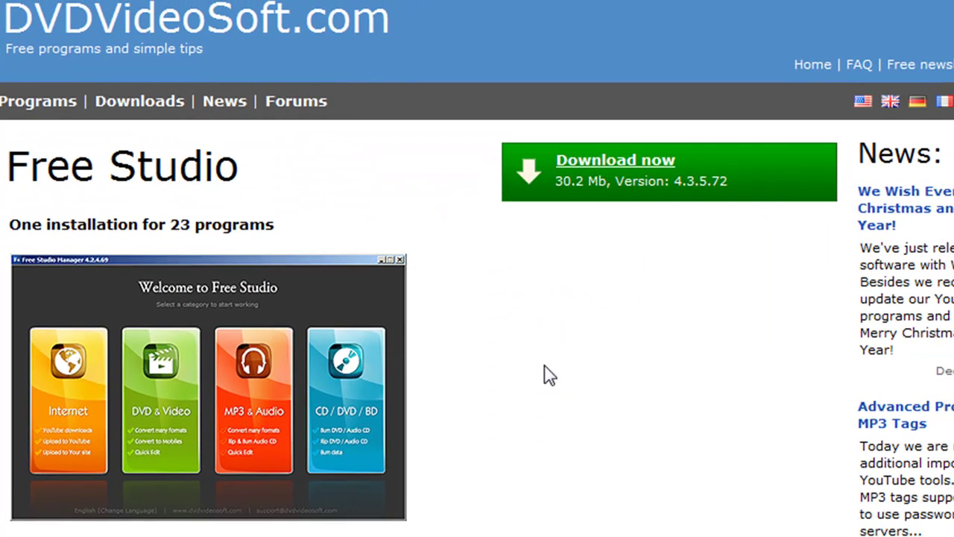
Look over the Free Studio download page, close its tab and minimize the browser
{"action": "scroll", "coordinate": [316, 377], "scroll_direction": "down", "scroll_amount": 1}
{"action": "key", "text": "ctrl+a"}
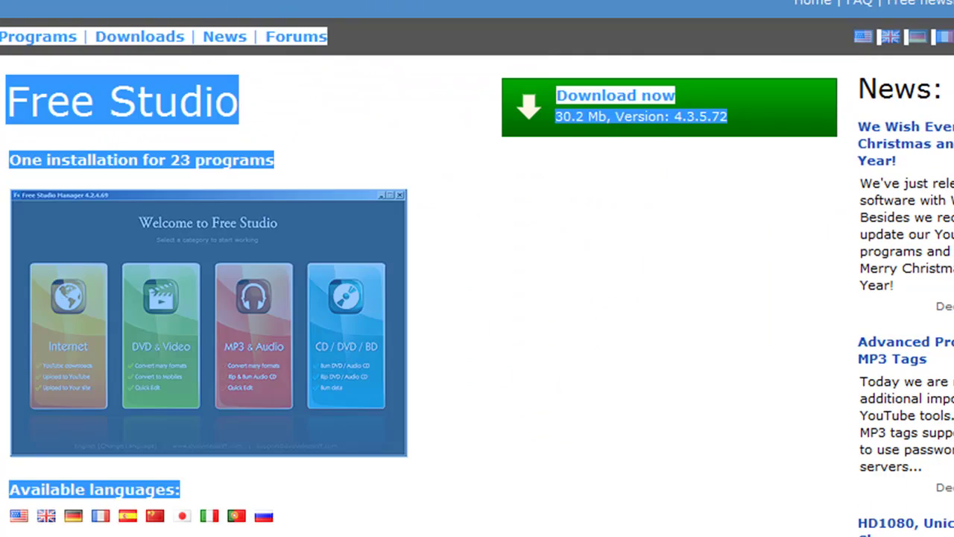
{"action": "left_click", "coordinate": [96, 229]}
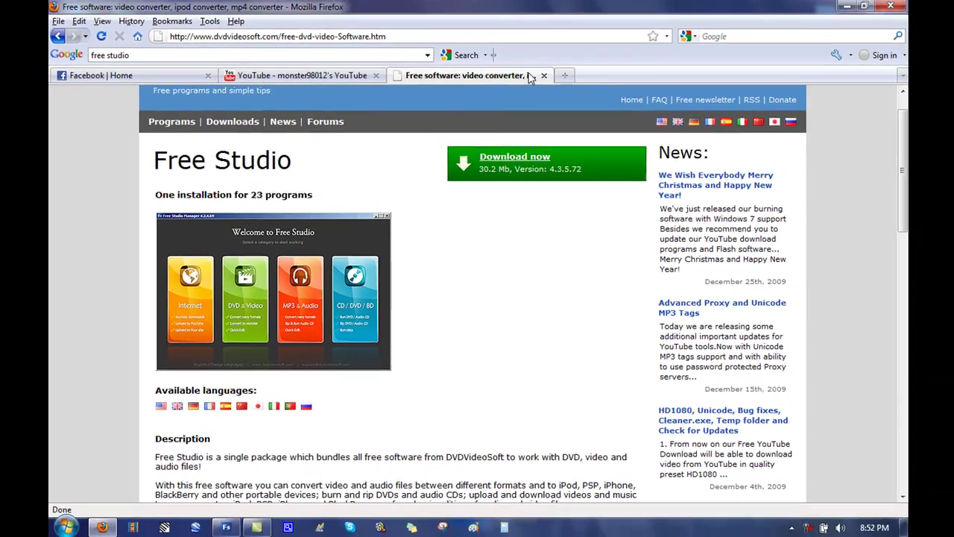
{"action": "left_click", "coordinate": [544, 75]}
{"action": "left_click", "coordinate": [841, 6]}
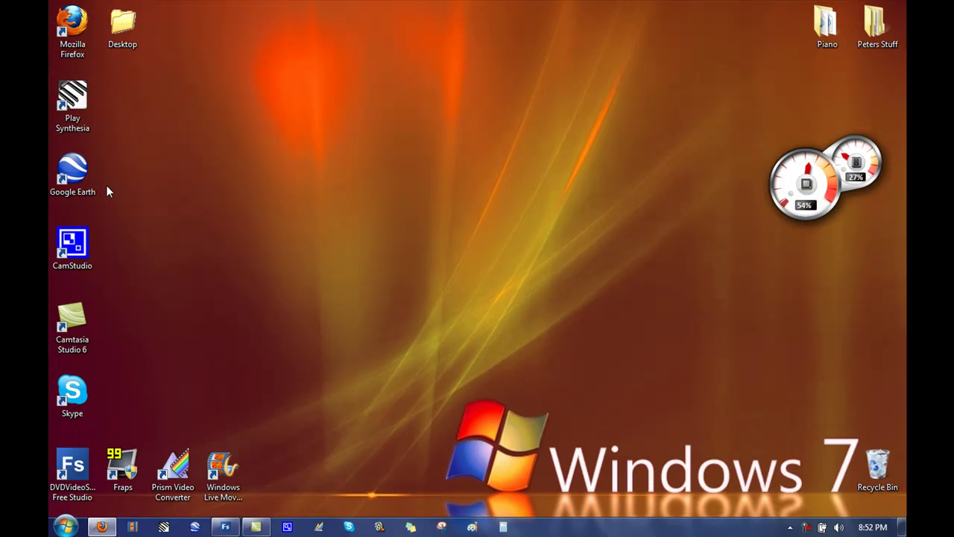
{"action": "left_click_drag", "start_coordinate": [61, 479], "coordinate": [441, 277]}
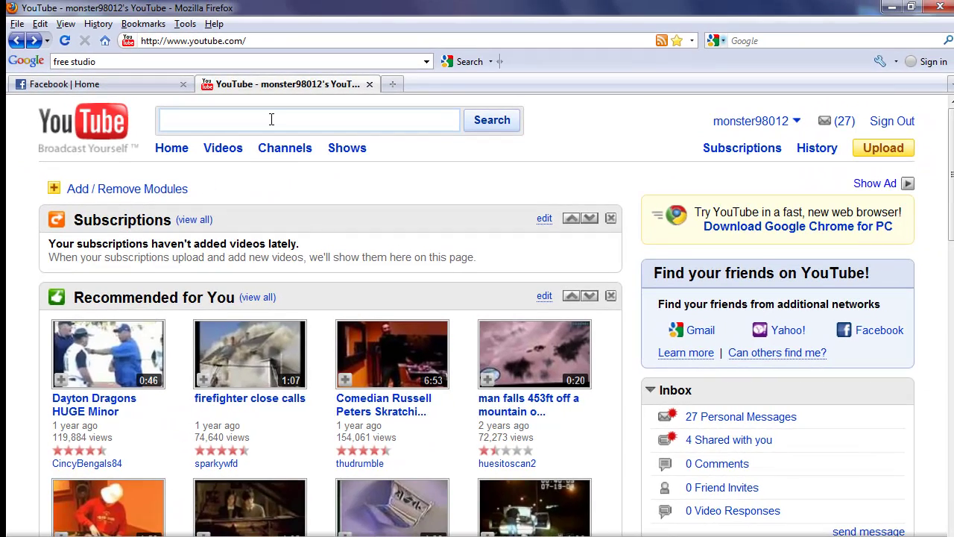
Search YouTube for "turkish march"
{"action": "left_click", "coordinate": [272, 119]}
{"action": "type", "text": "turkish"}
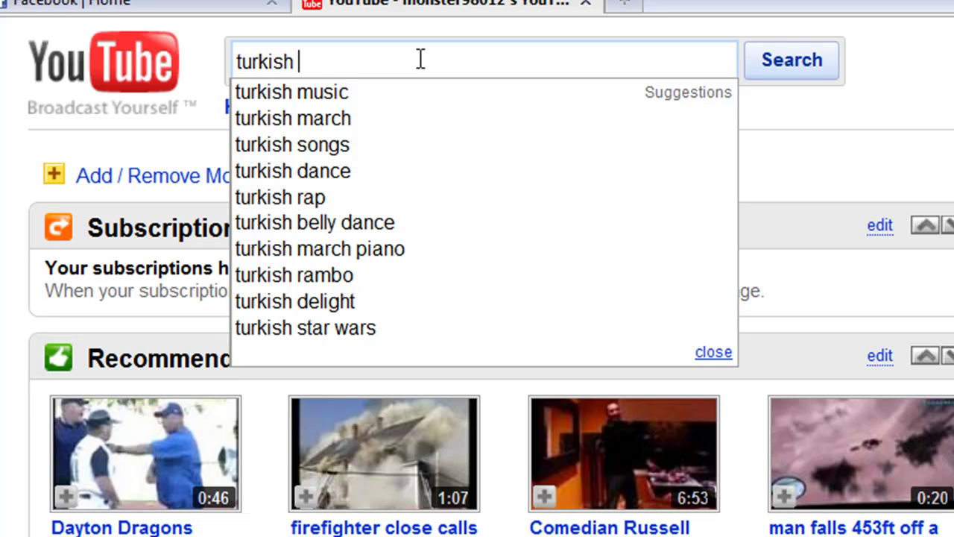
{"action": "type", "text": "mar"}
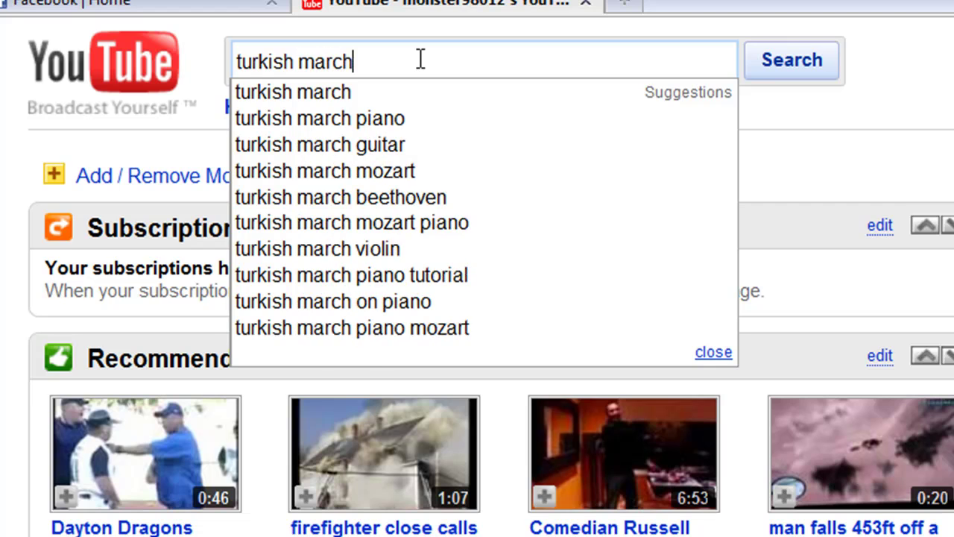
{"action": "type", "text": "ch"}
{"action": "key", "text": "Return"}
Open the "Mozart's Turkish March Rock Cover" video from the search results
{"action": "scroll", "coordinate": [164, 332], "scroll_direction": "down", "scroll_amount": 3}
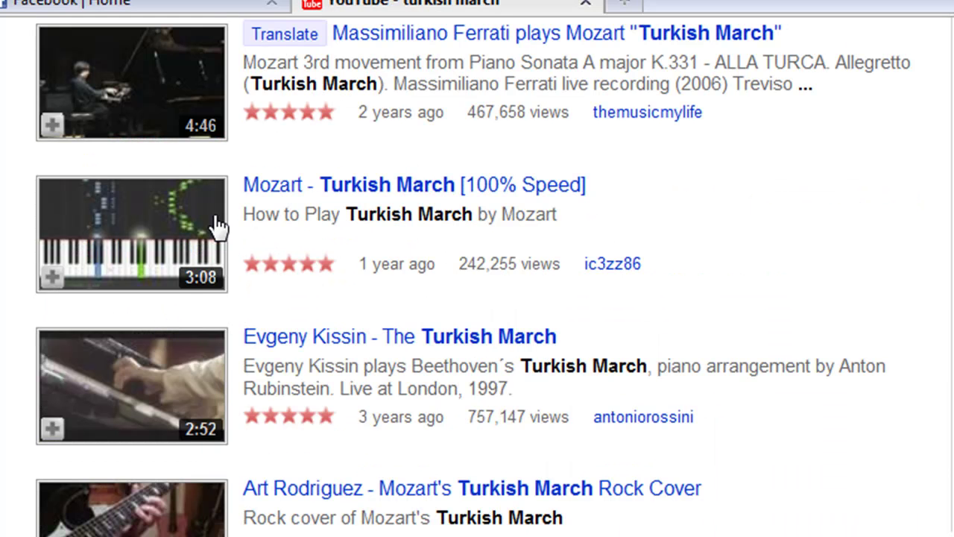
{"action": "scroll", "coordinate": [216, 226], "scroll_direction": "down", "scroll_amount": 1}
{"action": "left_click", "coordinate": [277, 417]}
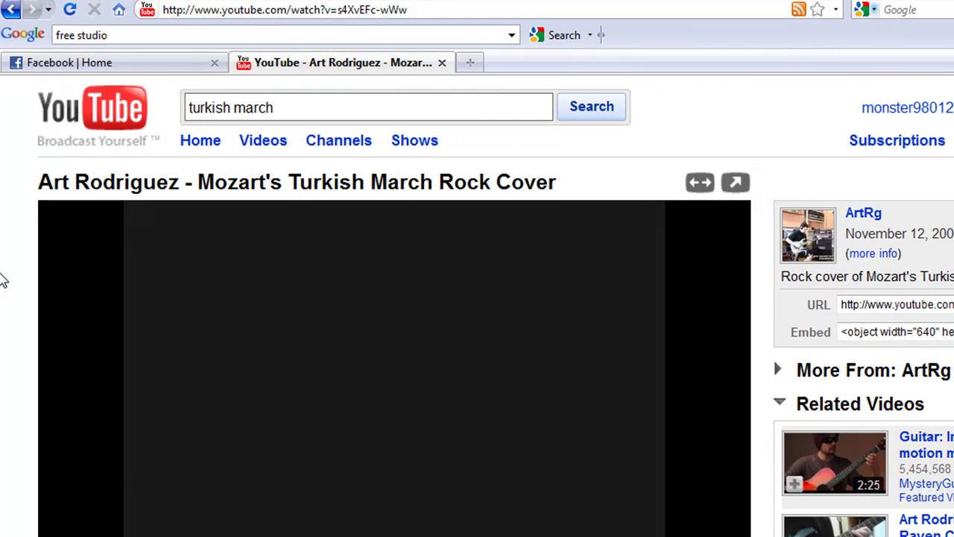
Copy the Turkish March rock cover video's web address from the browser
{"action": "scroll", "coordinate": [69, 451], "scroll_direction": "down", "scroll_amount": 1}
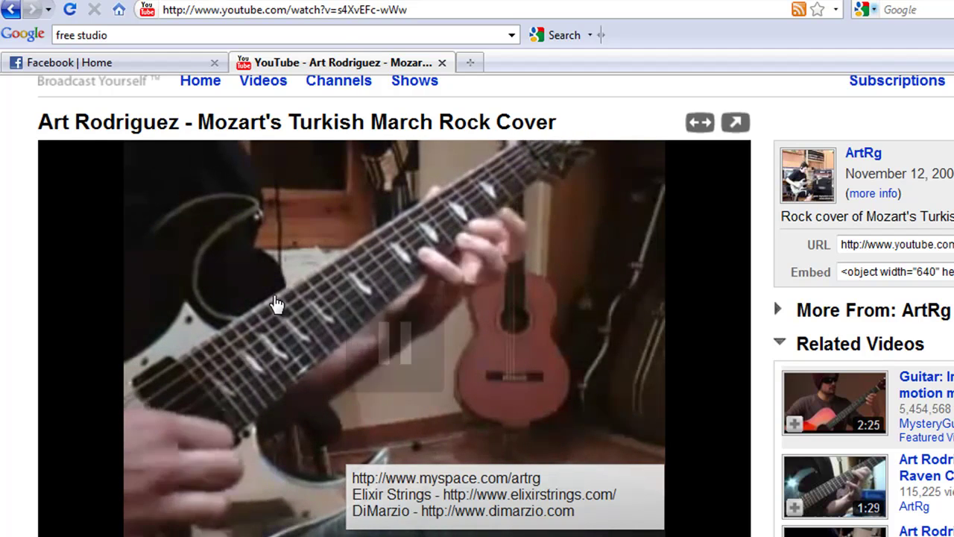
{"action": "left_click", "coordinate": [355, 9]}
{"action": "right_click", "coordinate": [359, 11]}
{"action": "left_click", "coordinate": [402, 68]}
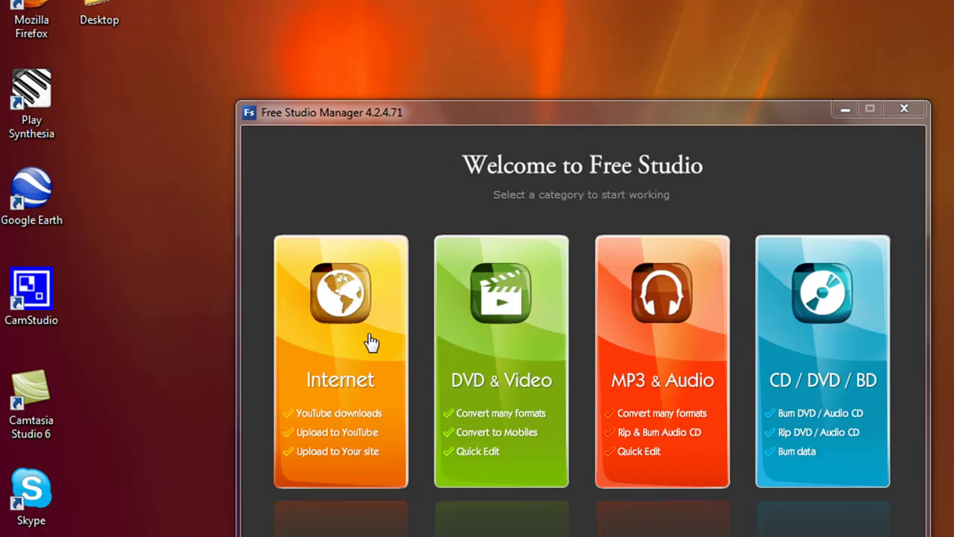
Open Free YouTube to MP3 Converter from Free Studio's Internet category and paste the copied video link into its input URLs
{"action": "left_click", "coordinate": [367, 337]}
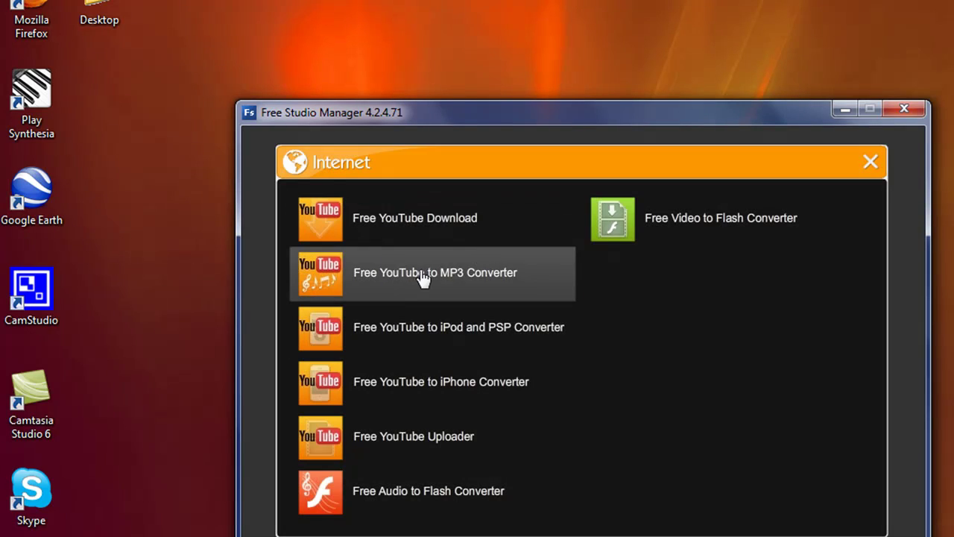
{"action": "left_click", "coordinate": [423, 274]}
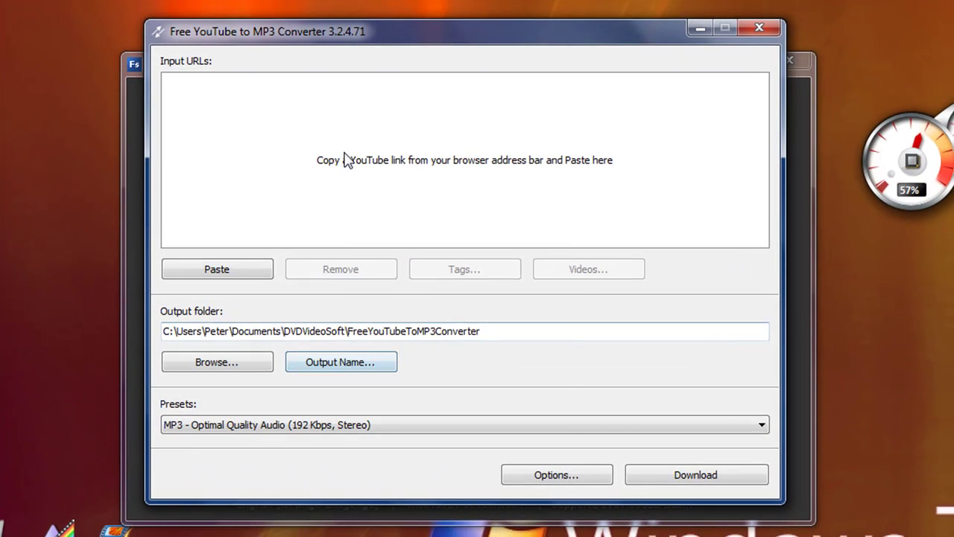
{"action": "right_click", "coordinate": [344, 155]}
{"action": "left_click", "coordinate": [397, 167]}
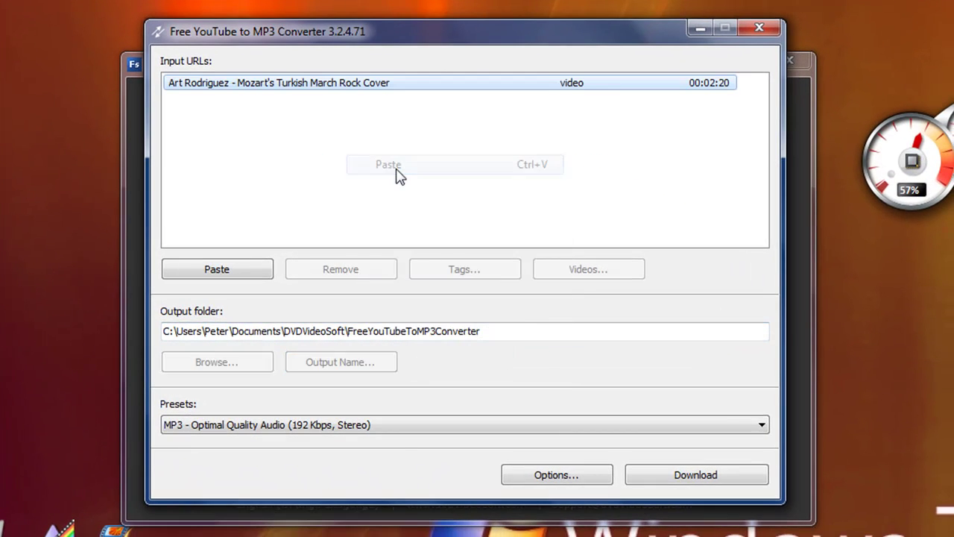
View the custom output name options without changing them, and set the converter's output folder to Desktop
{"action": "left_click", "coordinate": [351, 364]}
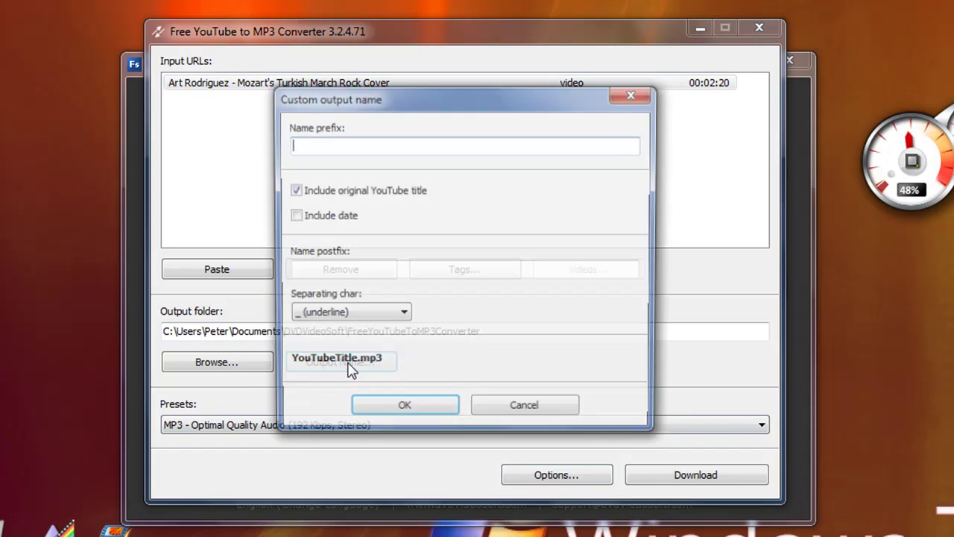
{"action": "key", "text": "Escape"}
{"action": "left_click", "coordinate": [228, 365]}
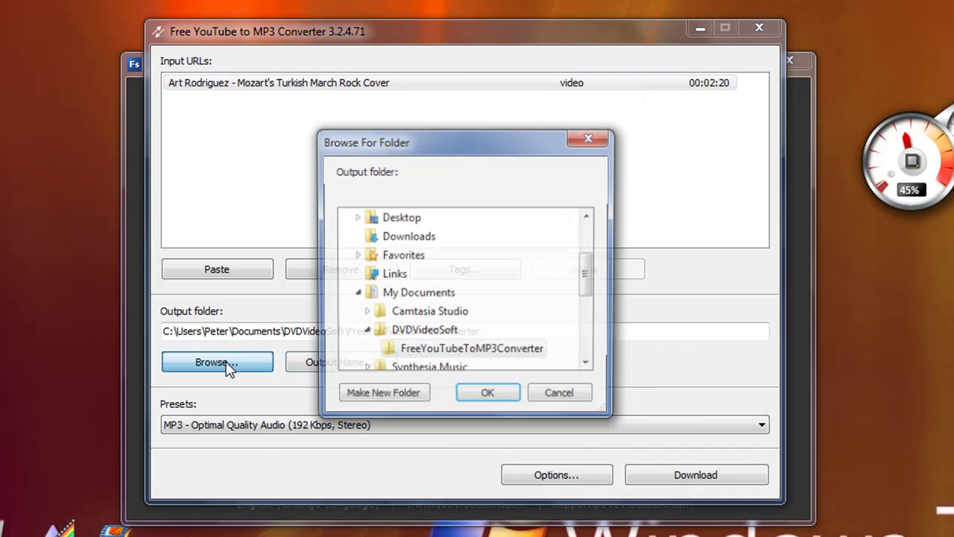
{"action": "scroll", "coordinate": [597, 243], "scroll_direction": "up", "scroll_amount": 1}
{"action": "scroll", "coordinate": [597, 242], "scroll_direction": "up", "scroll_amount": 2}
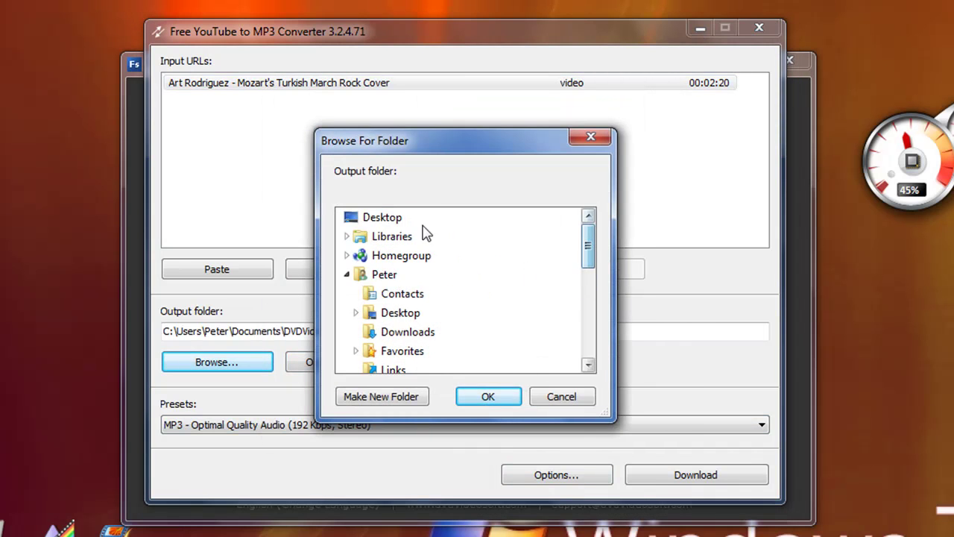
{"action": "left_click", "coordinate": [417, 220]}
{"action": "left_click", "coordinate": [487, 395]}
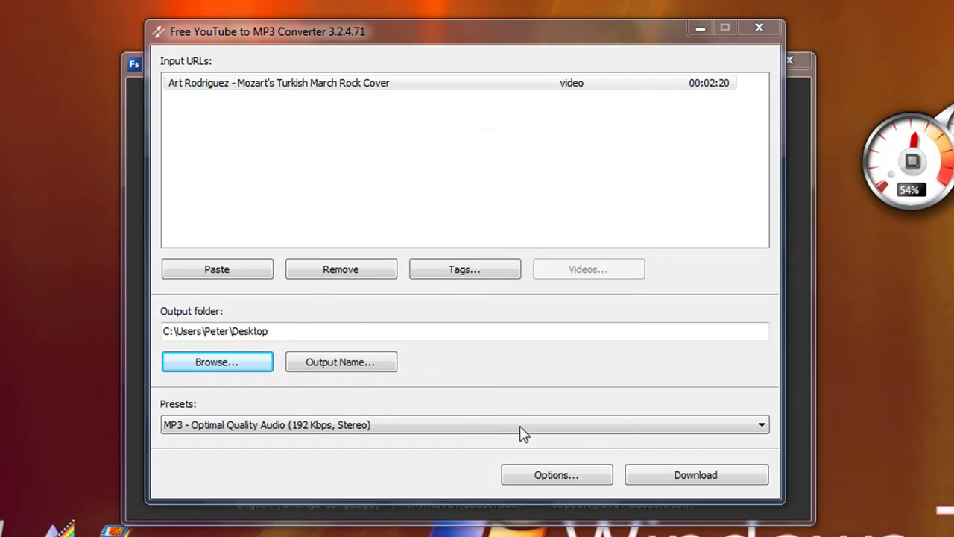
Start downloading the video as MP3 and set the process priority to High priority
{"action": "left_click", "coordinate": [704, 482]}
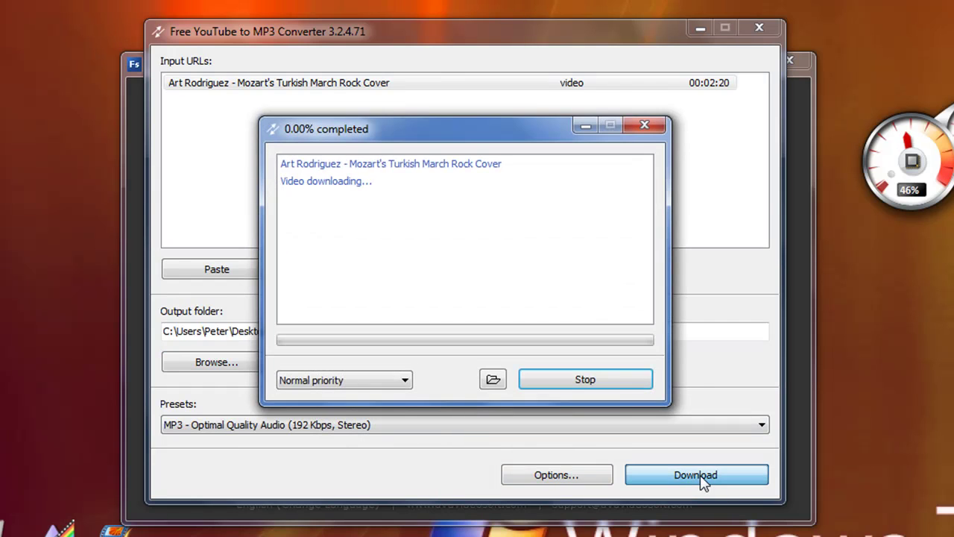
{"action": "left_click", "coordinate": [375, 385]}
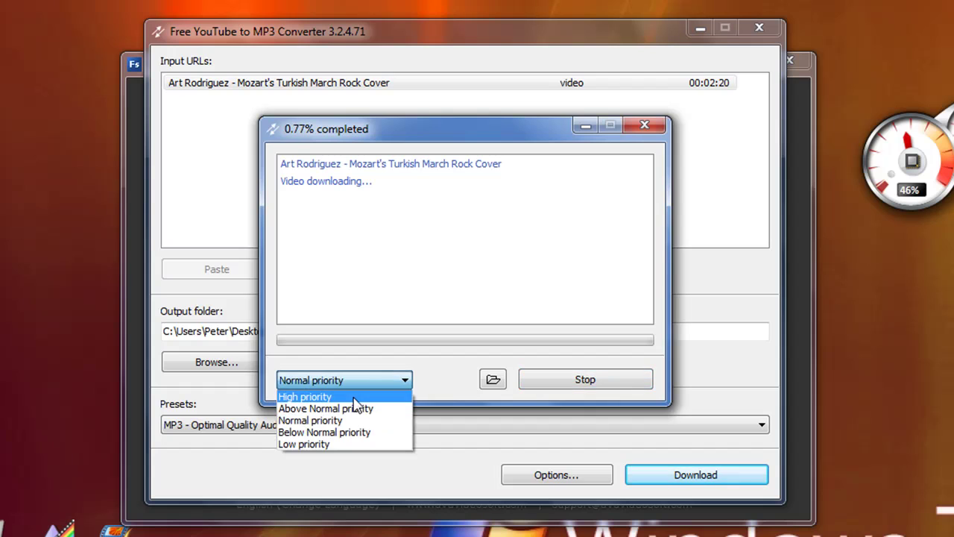
{"action": "left_click", "coordinate": [355, 398]}
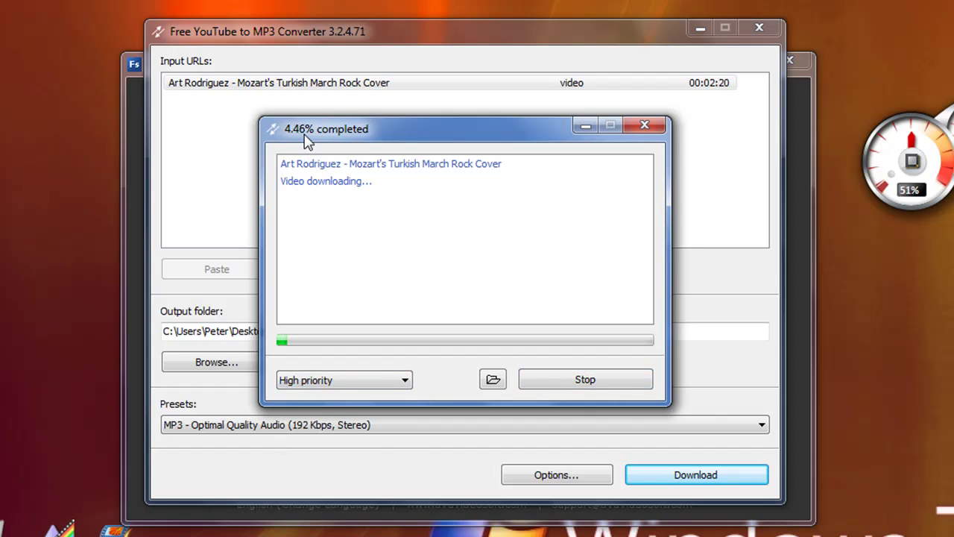
{"action": "left_click_drag", "start_coordinate": [308, 140], "coordinate": [341, 149]}
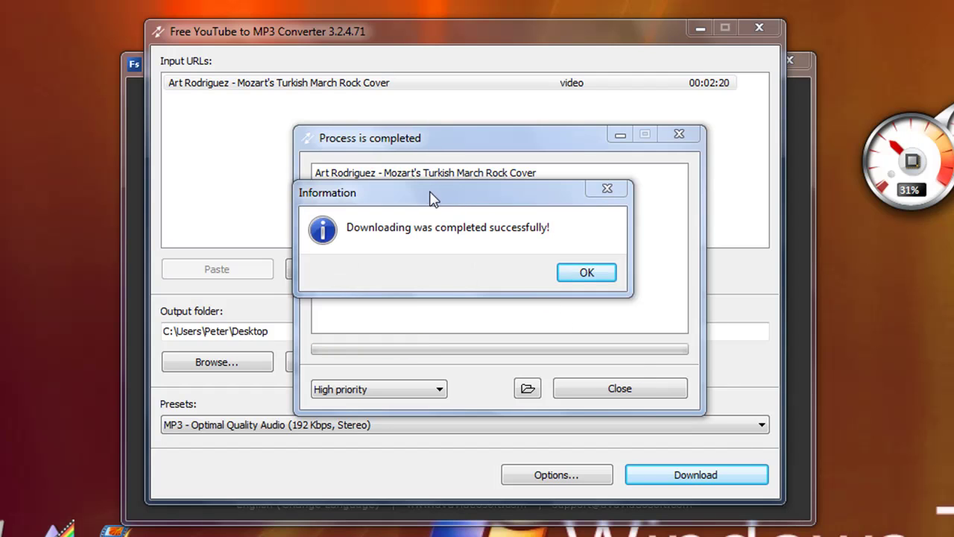
Dismiss the download completion message and close both the progress window and the MP3 converter
{"action": "left_click_drag", "start_coordinate": [432, 198], "coordinate": [463, 217]}
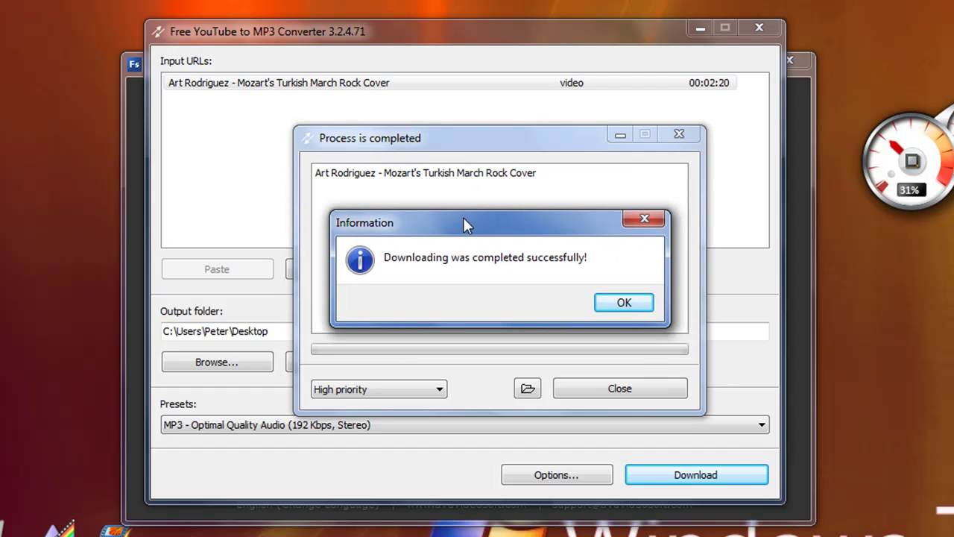
{"action": "left_click", "coordinate": [622, 303]}
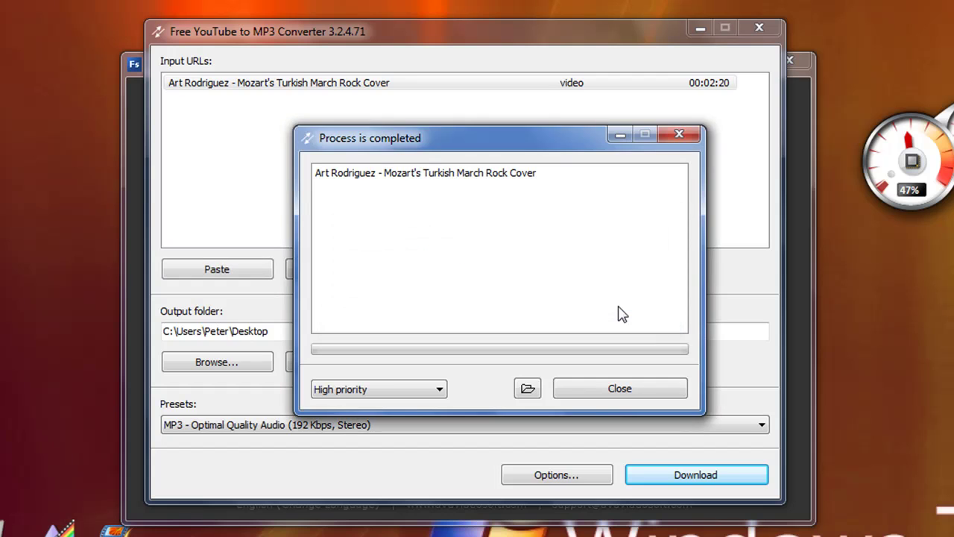
{"action": "left_click", "coordinate": [622, 389]}
{"action": "left_click", "coordinate": [759, 27]}
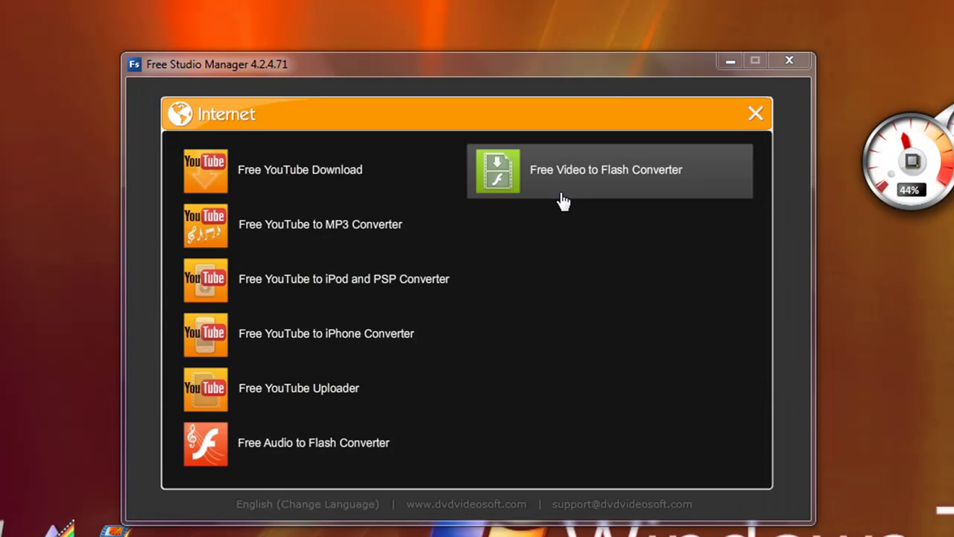
Search the computer for "art r" and play the downloaded Turkish March Rock Cover file
{"action": "left_click_drag", "start_coordinate": [705, 64], "coordinate": [824, 256]}
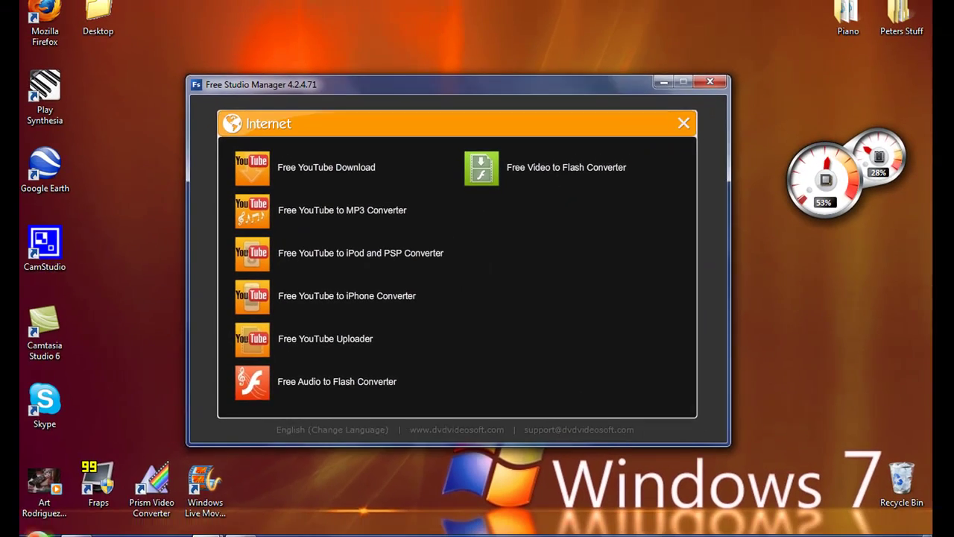
{"action": "key", "text": "super"}
{"action": "type", "text": "art r"}
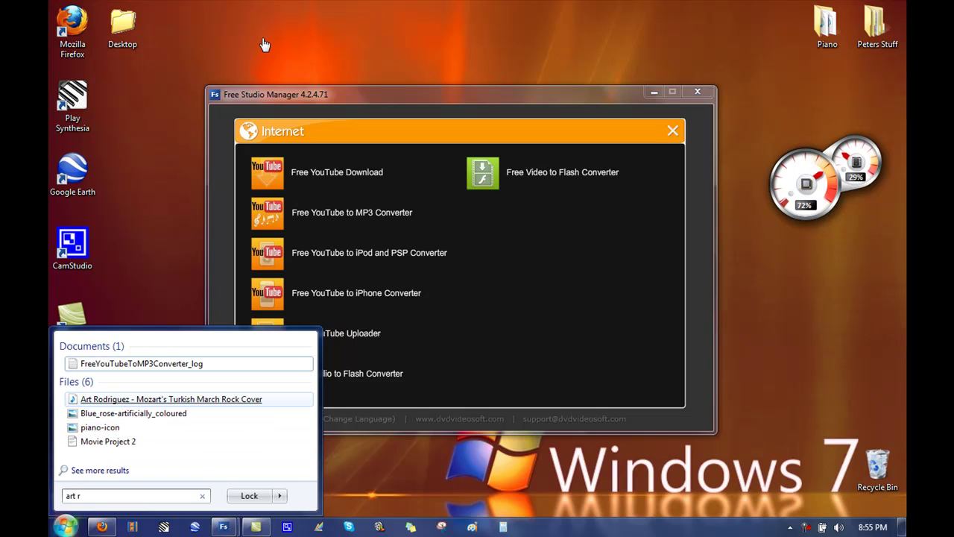
{"action": "left_click", "coordinate": [200, 399]}
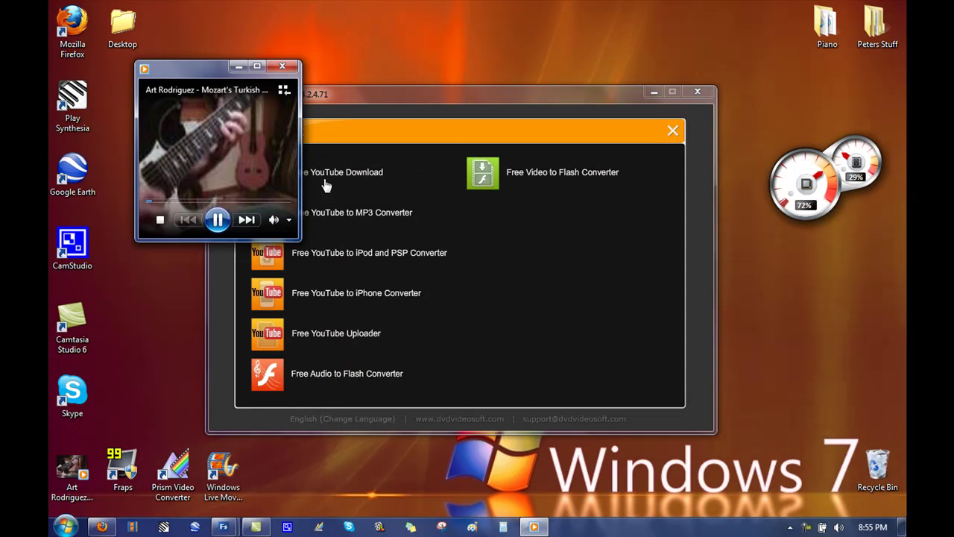
Pause the track and close the media player, then return Free Studio Manager to its category selection
{"action": "left_click", "coordinate": [218, 219]}
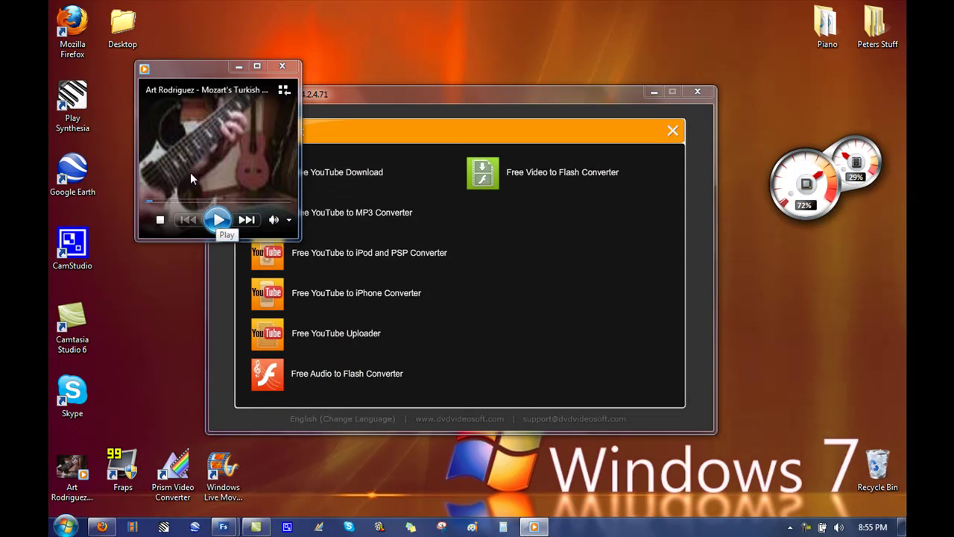
{"action": "left_click", "coordinate": [284, 222]}
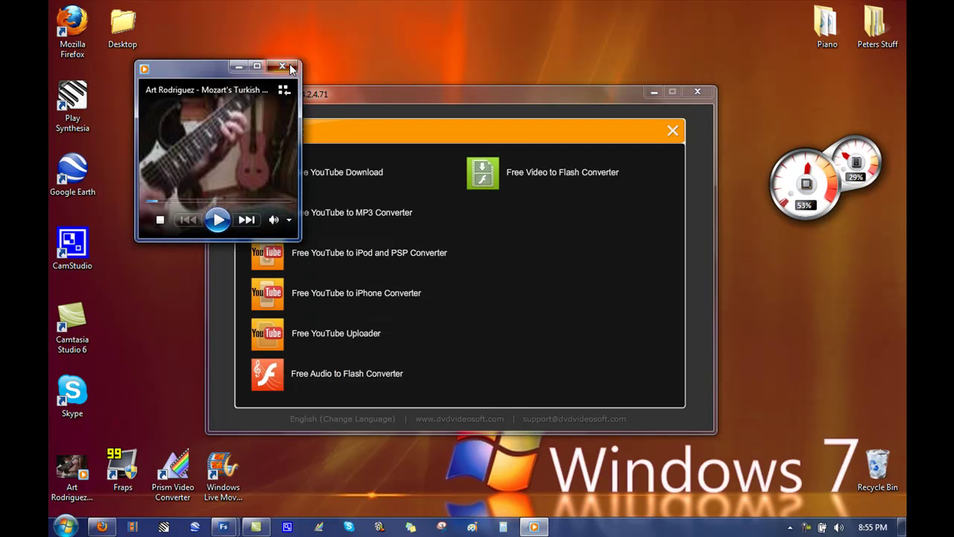
{"action": "left_click", "coordinate": [283, 68]}
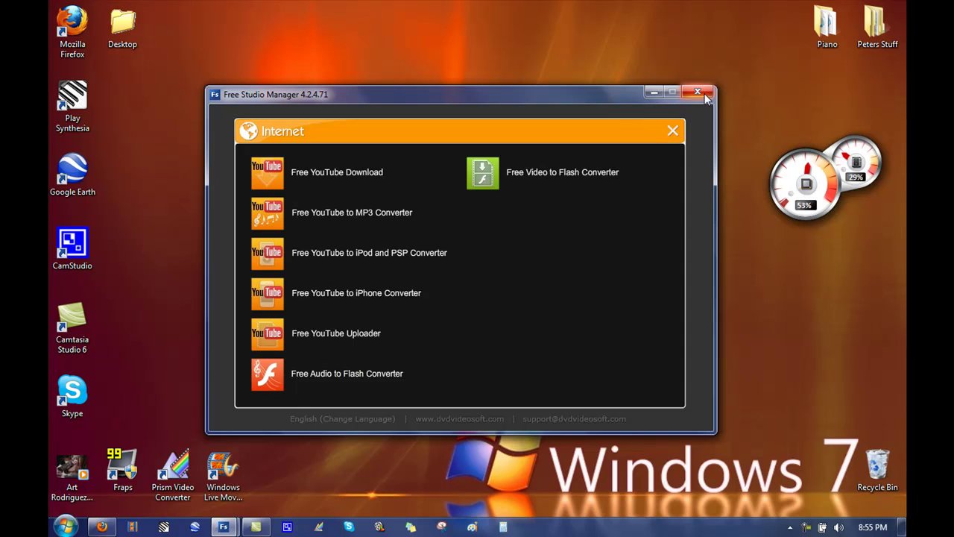
{"action": "left_click", "coordinate": [671, 133]}
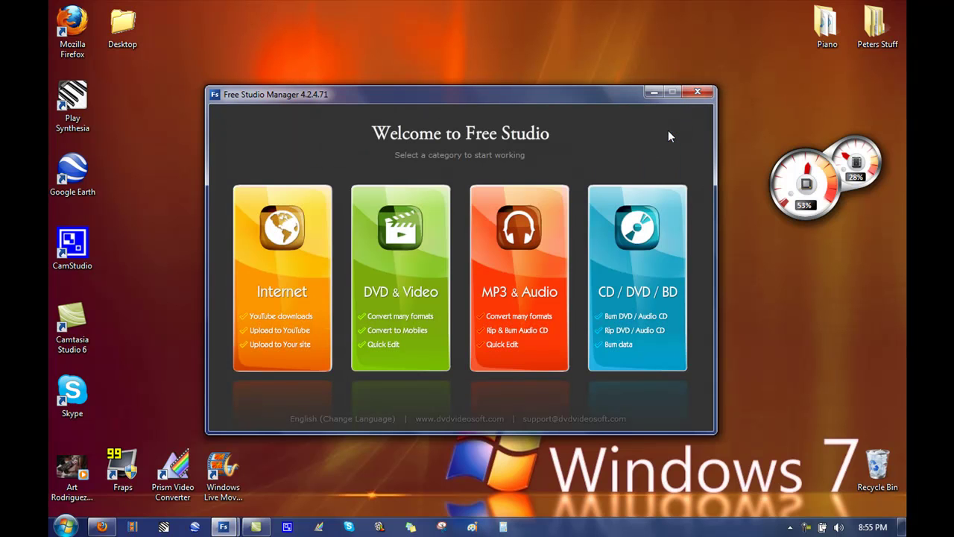
Look through the tools in the Internet and DVD & Video categories, returning to the category selection after each
{"action": "left_click", "coordinate": [292, 293]}
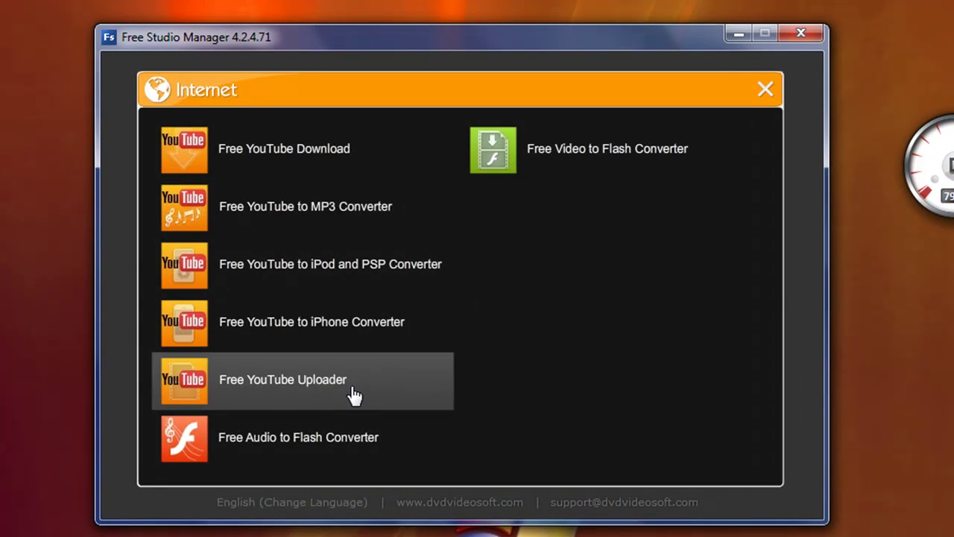
{"action": "left_click", "coordinate": [764, 95]}
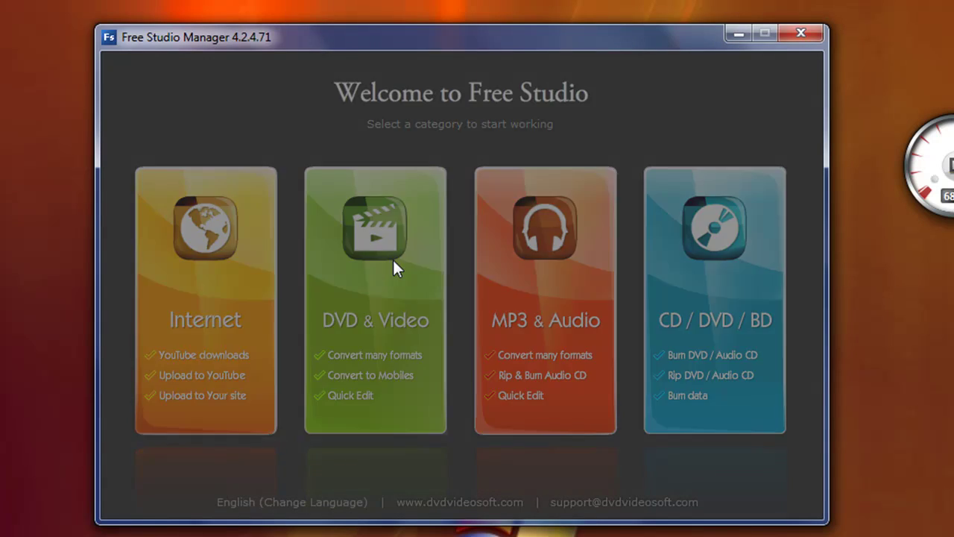
{"action": "left_click", "coordinate": [393, 258]}
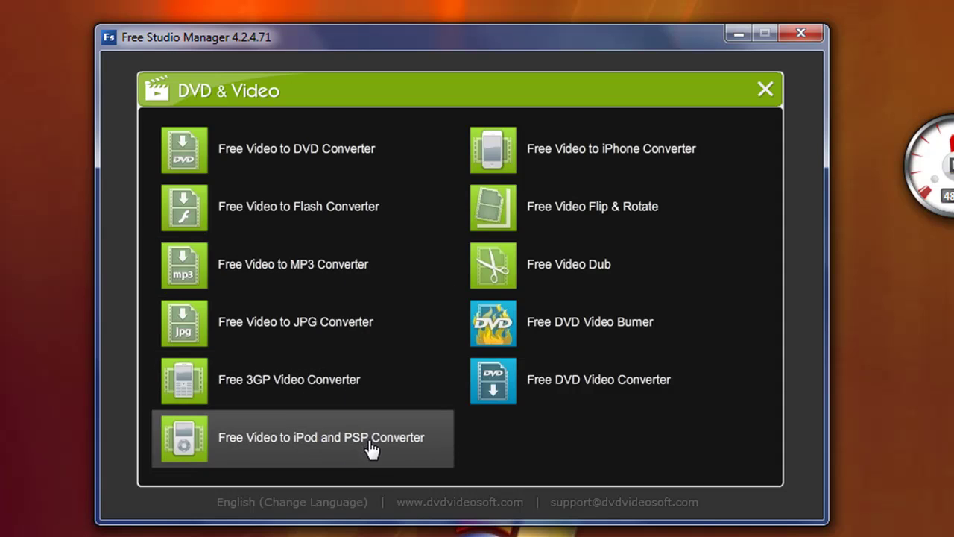
{"action": "left_click", "coordinate": [765, 91]}
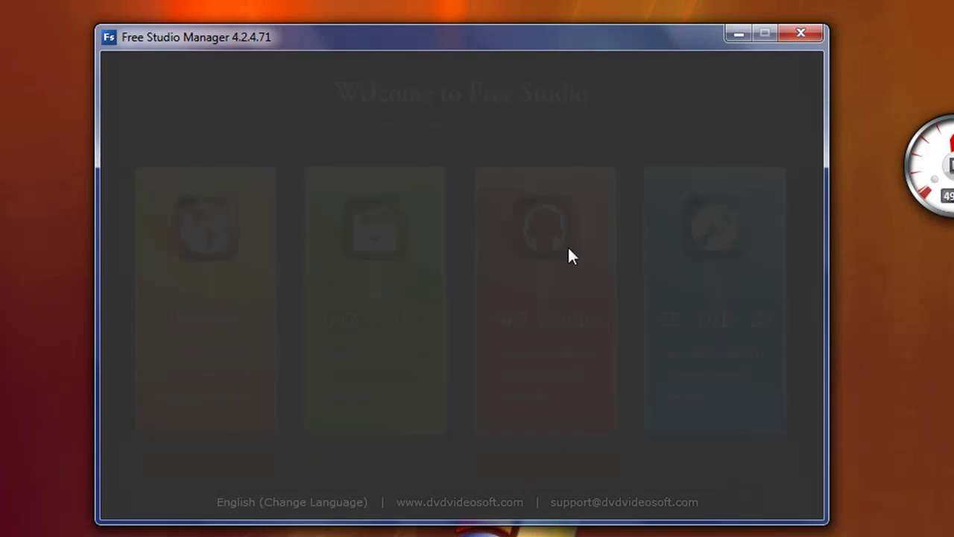
Open Free Audio Converter from the MP3 & Audio category to view its available output formats, and close the converter
{"action": "left_click", "coordinate": [540, 259]}
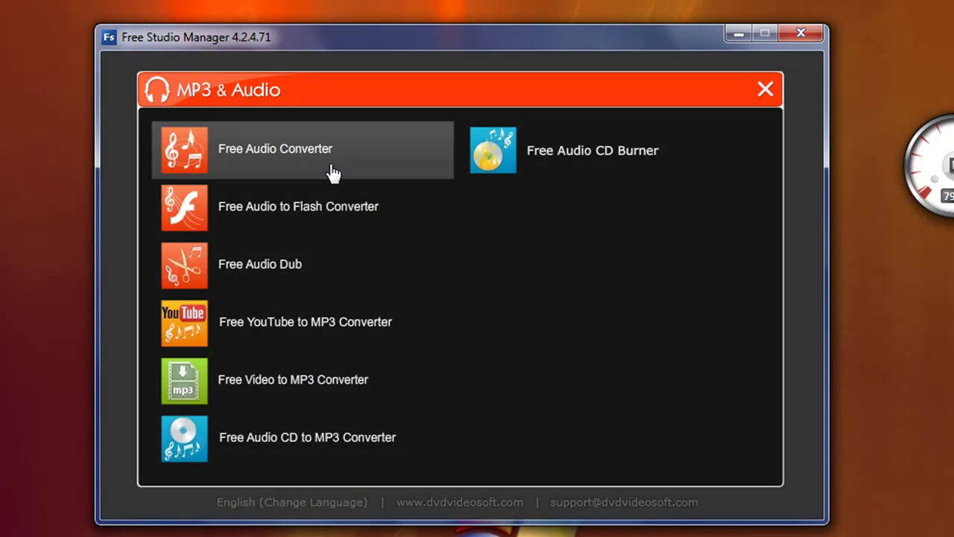
{"action": "left_click", "coordinate": [330, 165]}
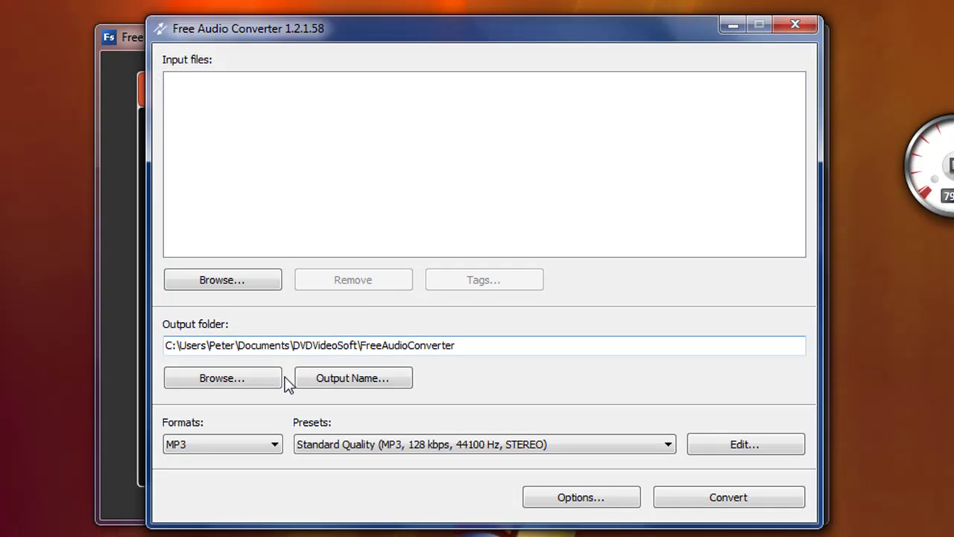
{"action": "left_click", "coordinate": [197, 447]}
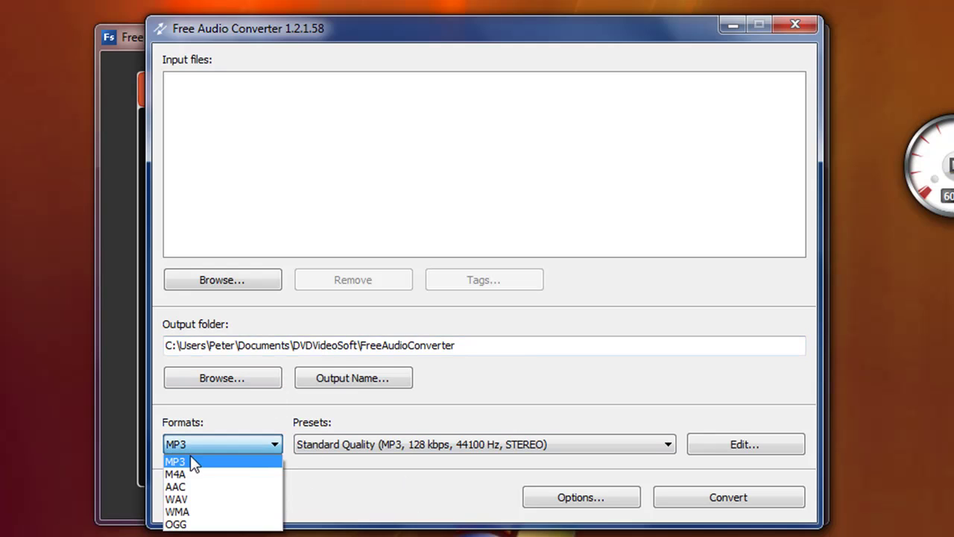
{"action": "left_click", "coordinate": [802, 29]}
{"action": "left_click", "coordinate": [802, 29]}
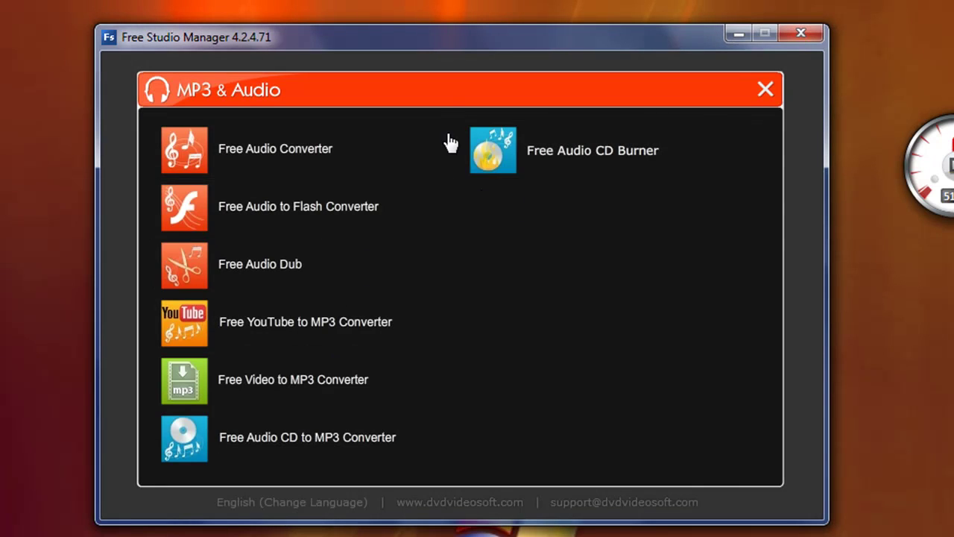
Leave the MP3 & Audio category and show the tools in the CD / DVD / BD category
{"action": "left_click", "coordinate": [767, 105]}
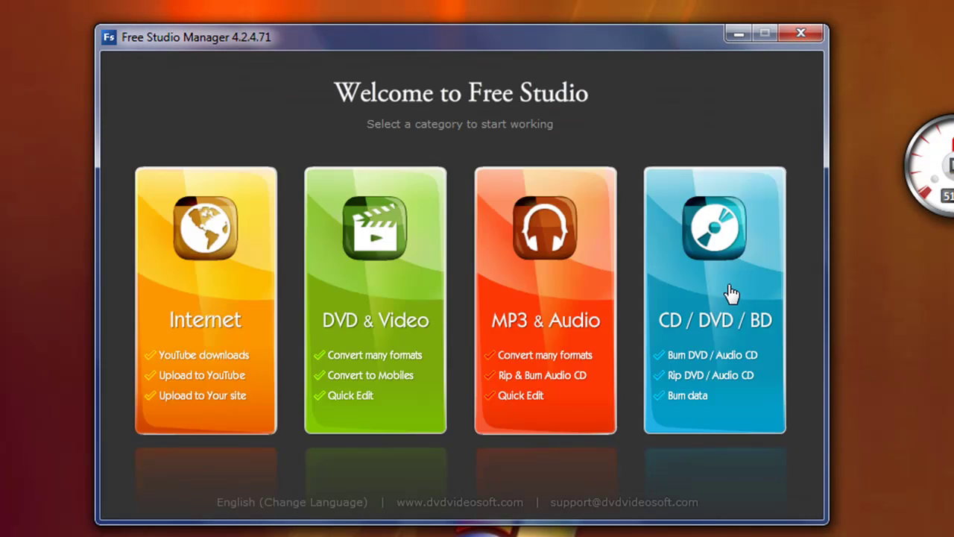
{"action": "left_click", "coordinate": [727, 291]}
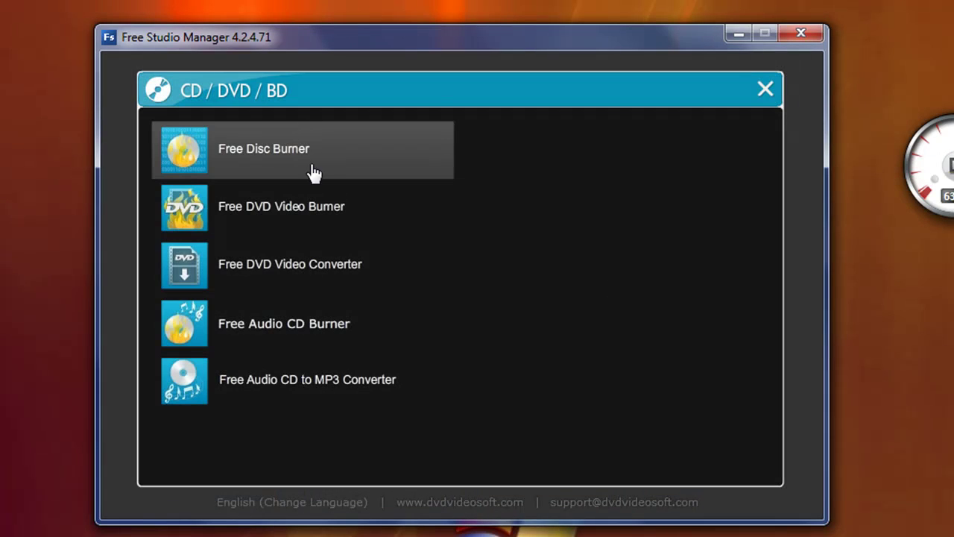